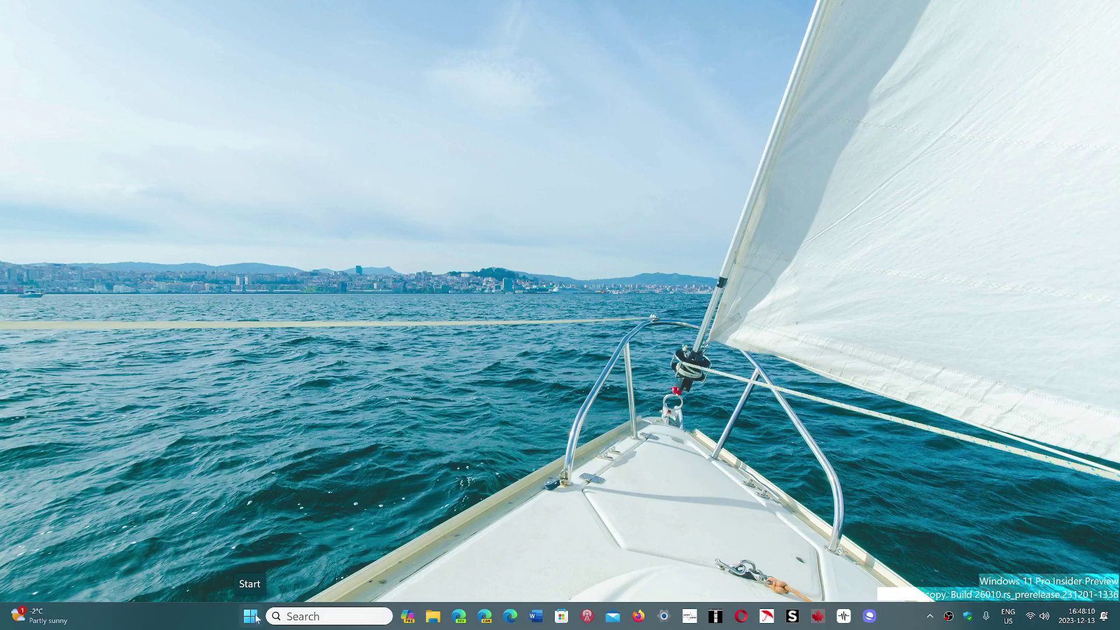
Search Windows for "winver" to find the About Windows command.
{"action": "left_click", "coordinate": [329, 616]}
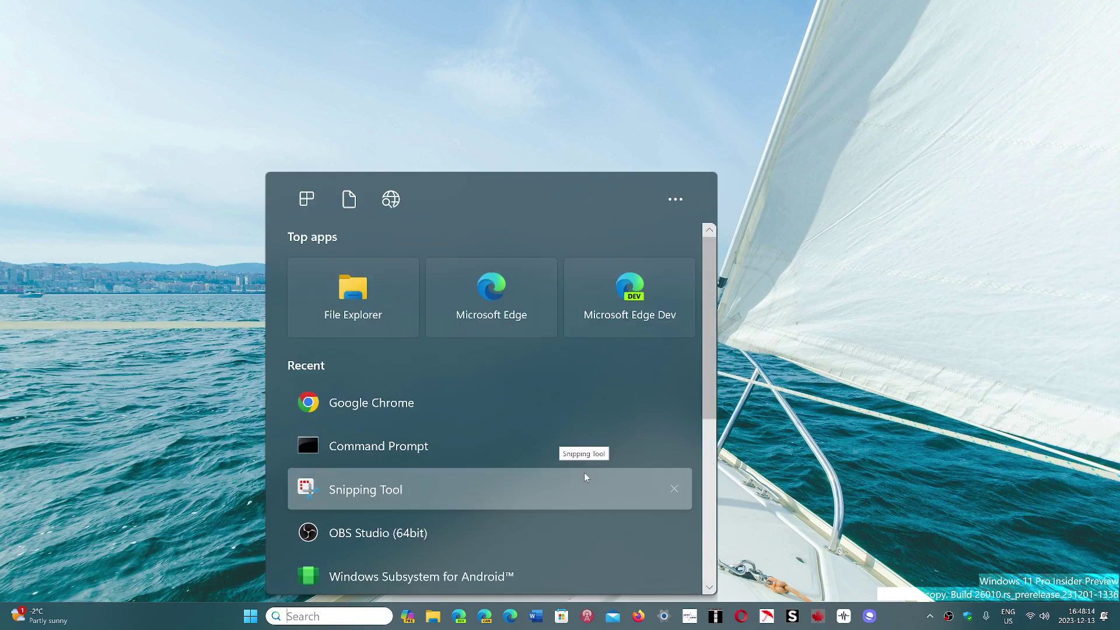
{"action": "type", "text": "winver"}
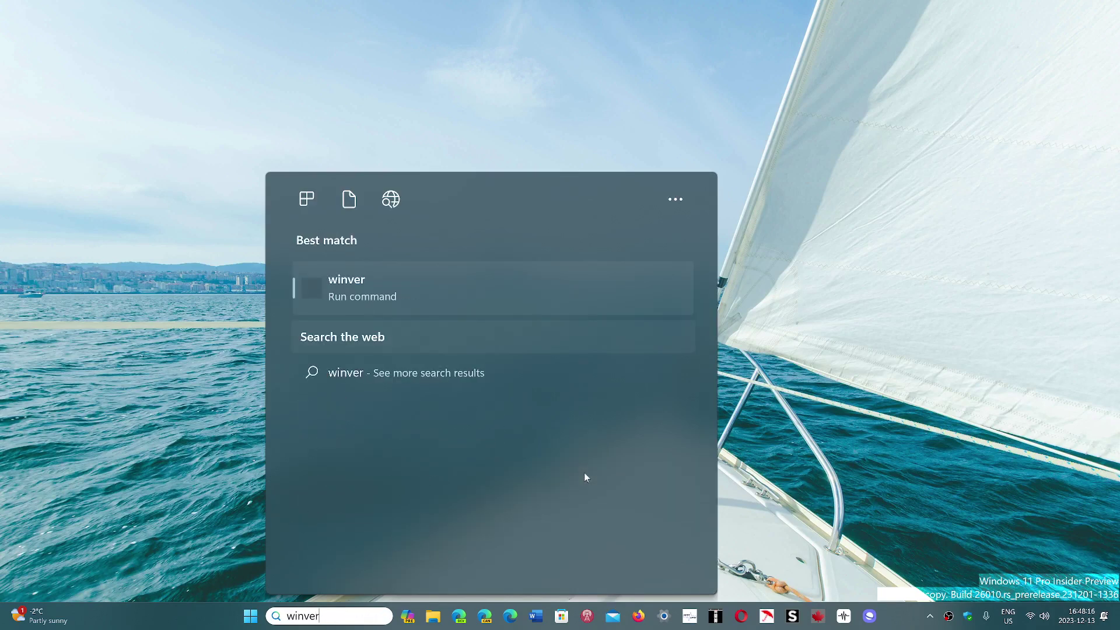
Launch winver and drag the About Windows dialog to the screen centre.
{"action": "left_click", "coordinate": [512, 296]}
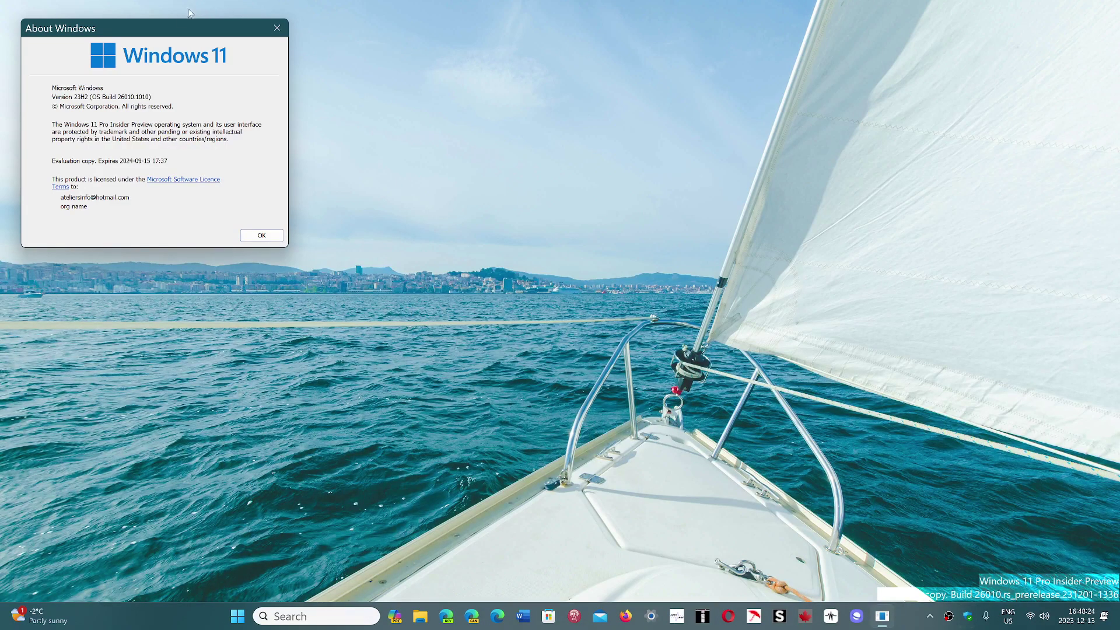
{"action": "left_click_drag", "start_coordinate": [182, 32], "coordinate": [593, 240]}
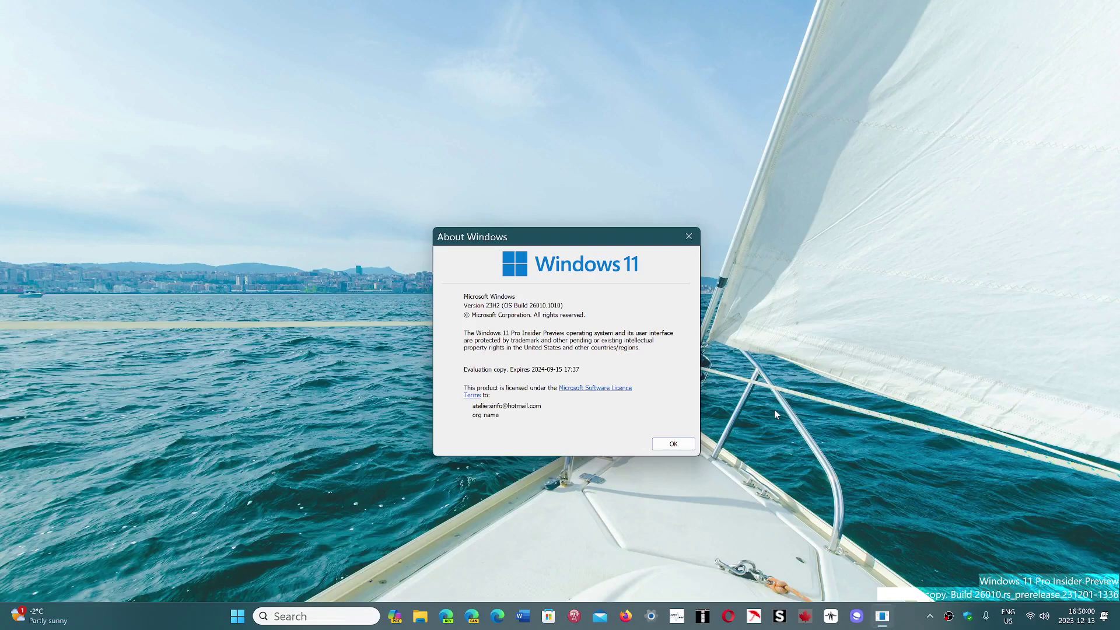
Close the About Windows dialog showing OS Build 26010.1010.
{"action": "left_click", "coordinate": [691, 237]}
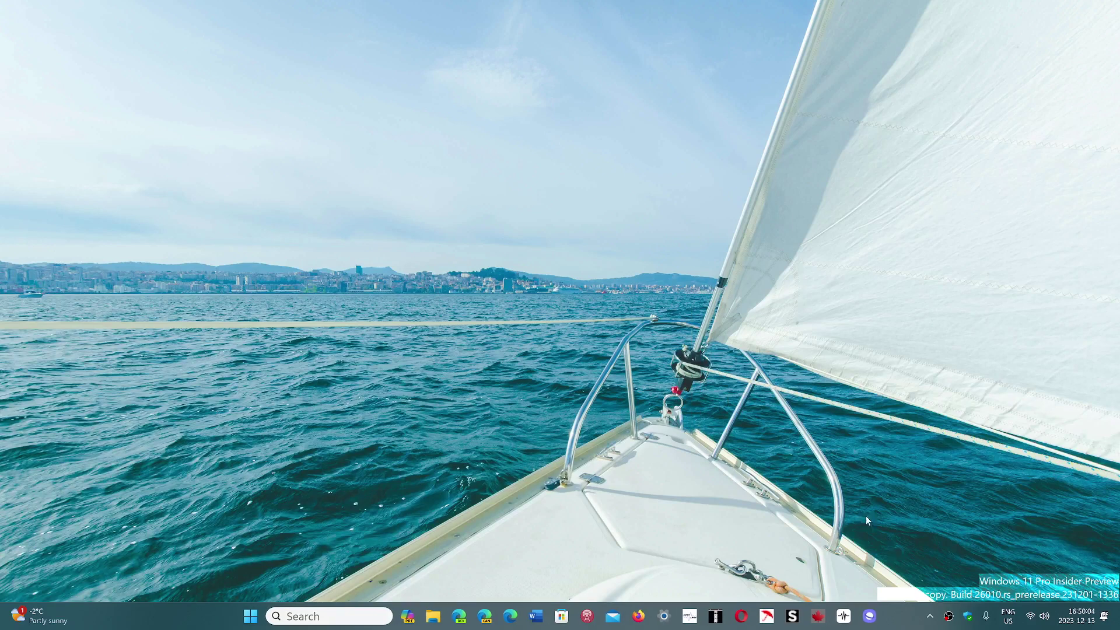